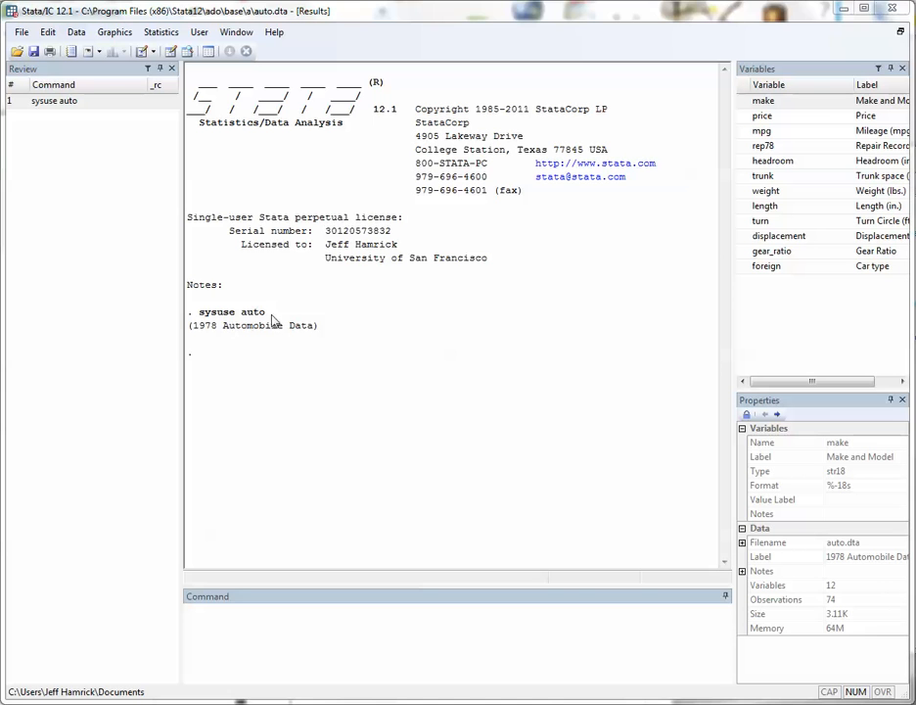
Browse the auto dataset, looking through its observations down to the last row and back, and close the data view
left_click(243, 611)
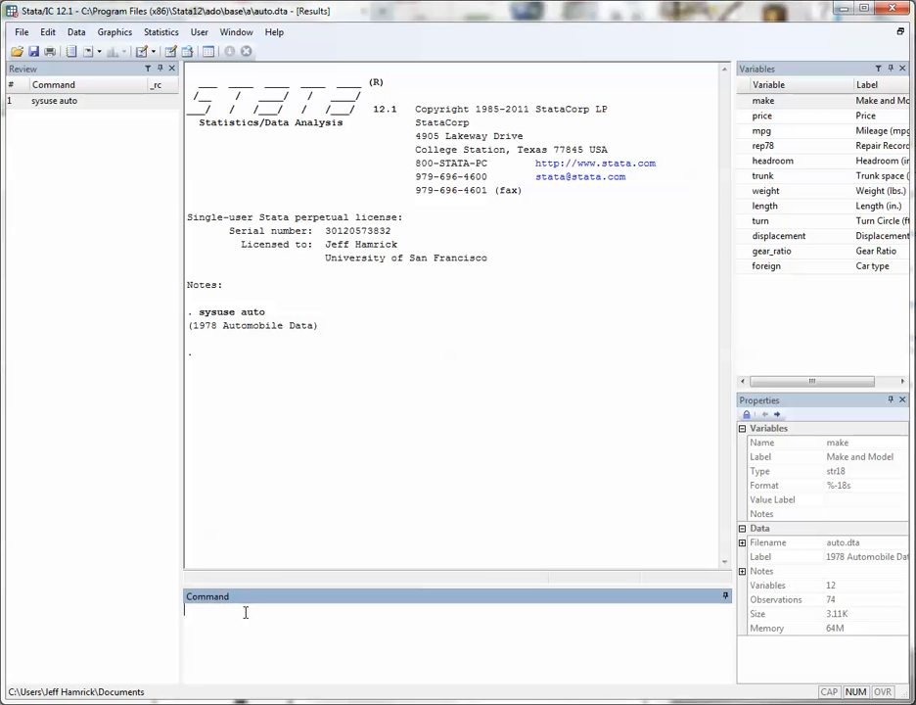
type("browse")
key("Return")
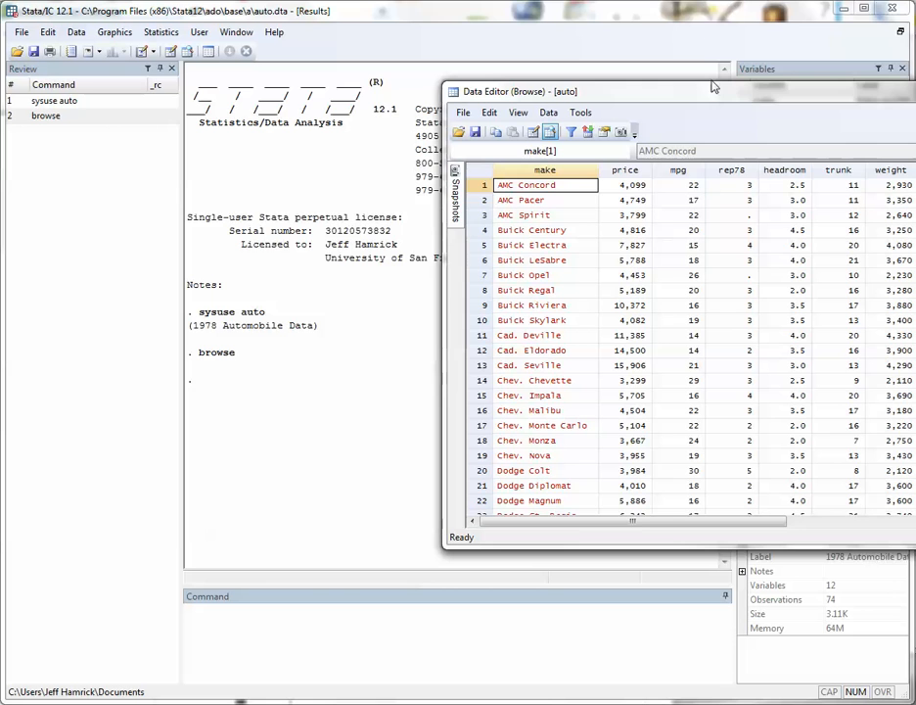
left_click_drag(695, 94, 334, 87)
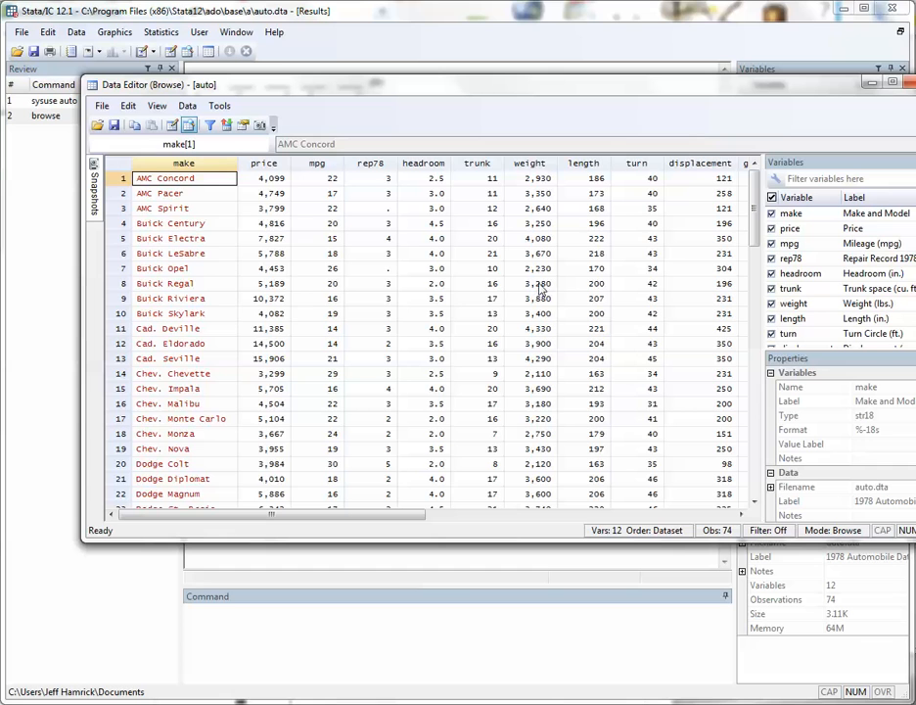
scroll(549, 269, "down", 11)
scroll(563, 269, "down", 9)
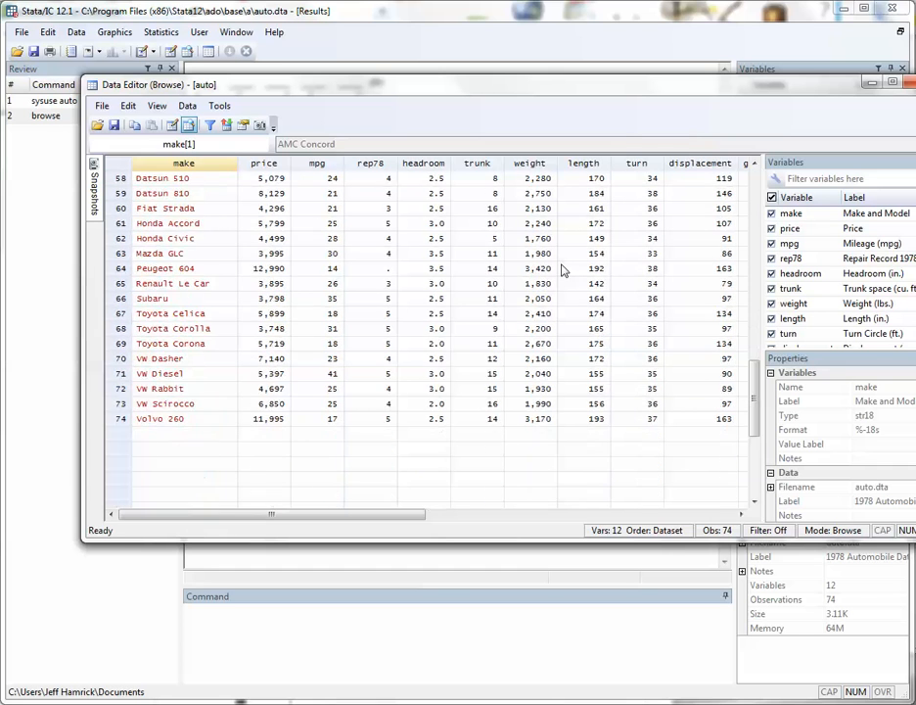
scroll(563, 269, "up", 15)
scroll(562, 269, "up", 5)
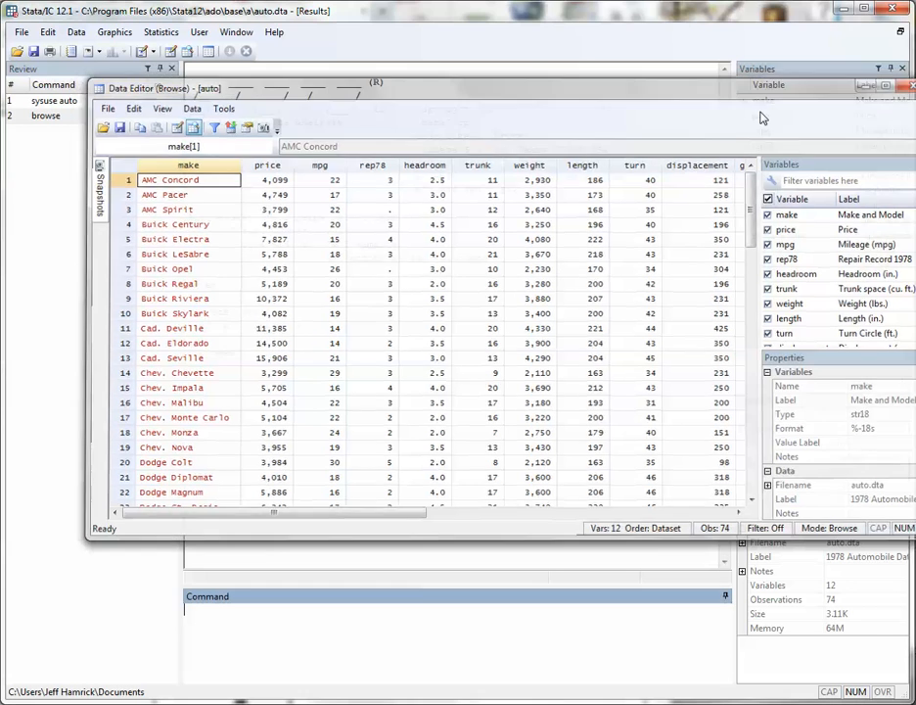
left_click(908, 85)
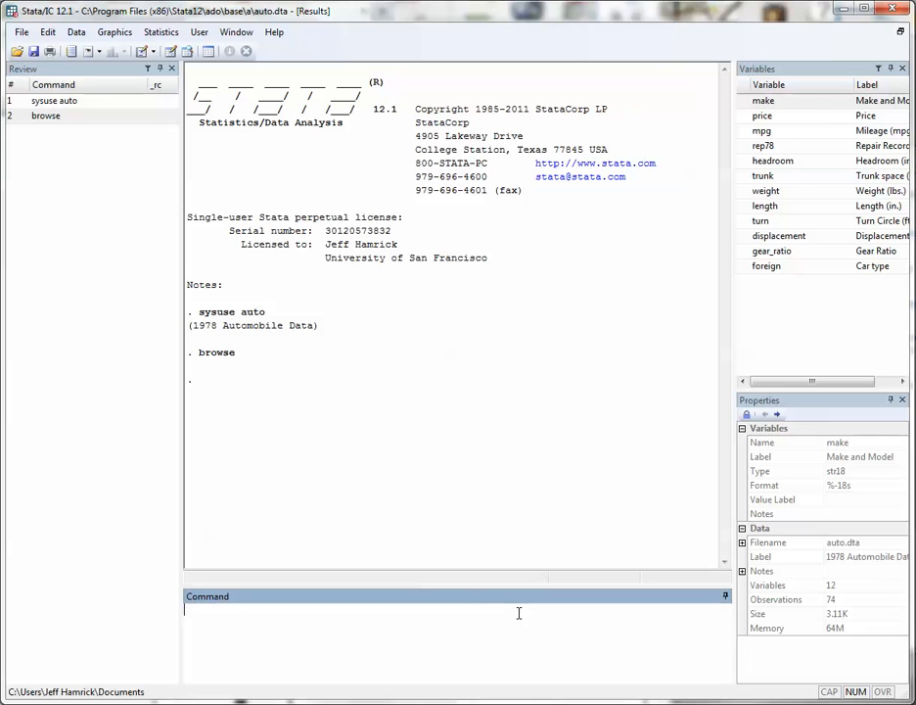
Run summarize on all variables, and browse the dataset to examine the foreign column
type("summarize")
key("Return")
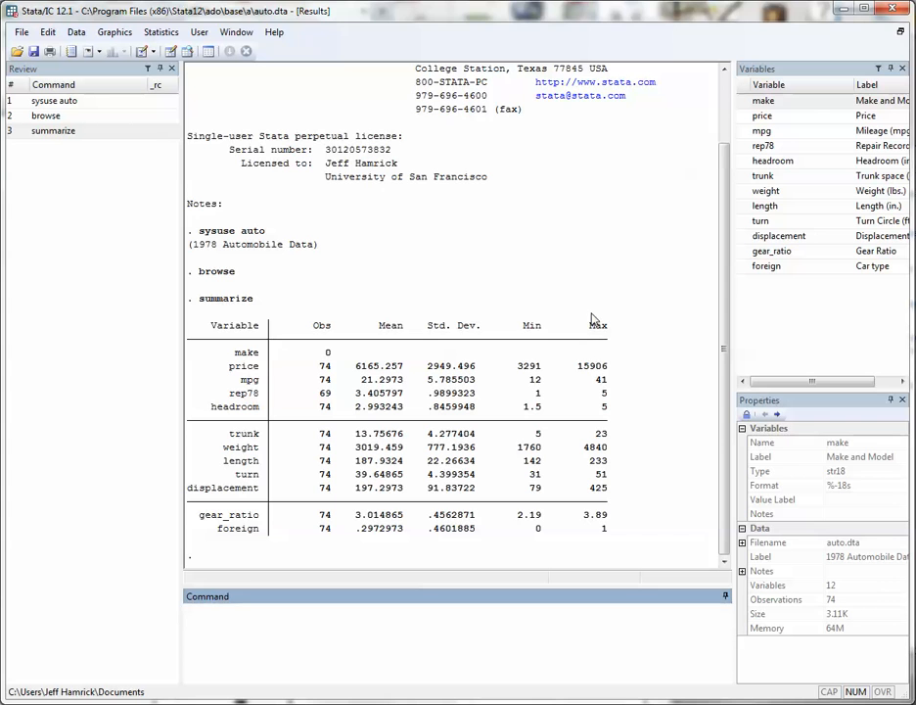
type("br")
key("Return")
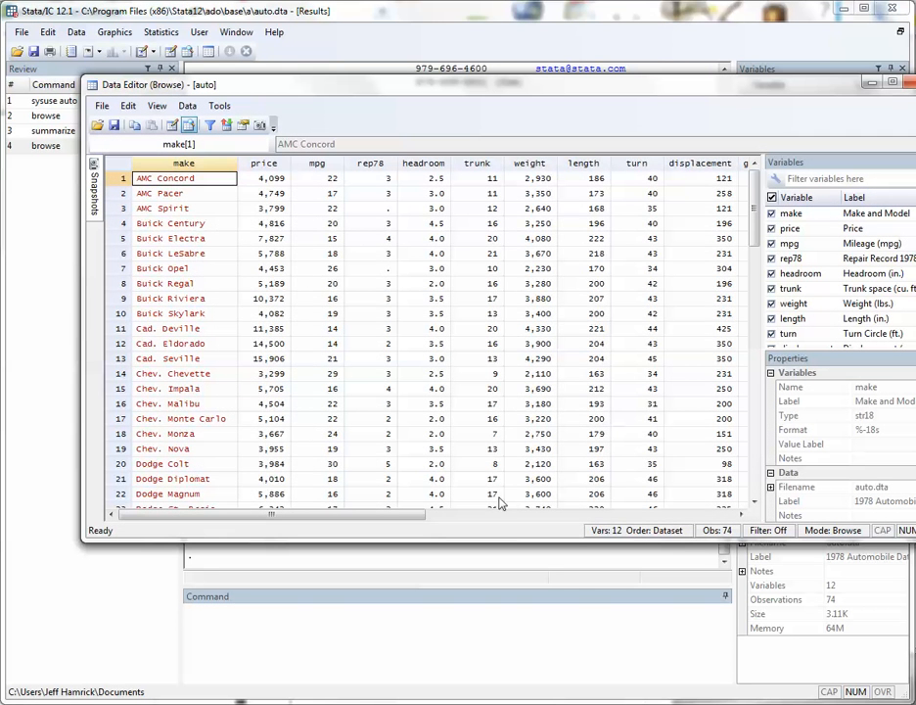
left_click_drag(423, 515, 634, 534)
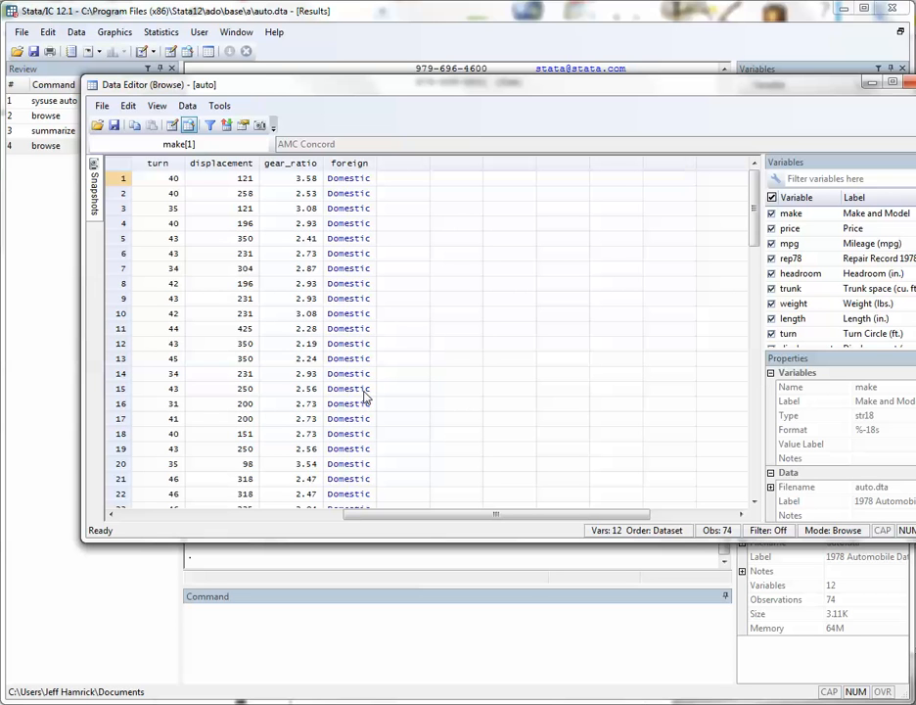
left_click(907, 83)
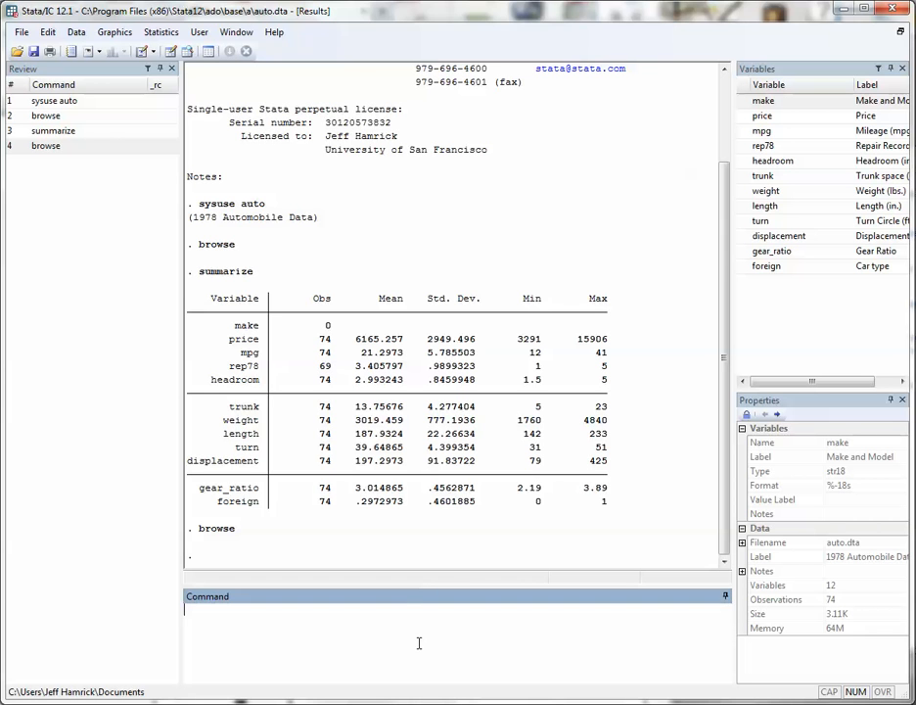
Summarize mpg and price for all cars, and again only for observations with foreign==1
type("summarize mpg price")
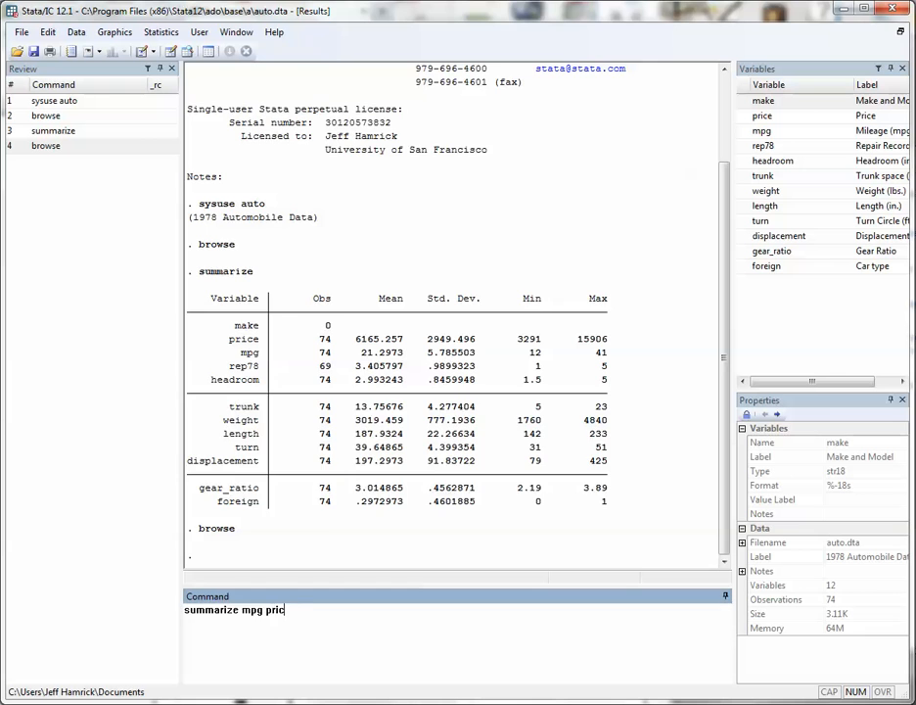
key("Return")
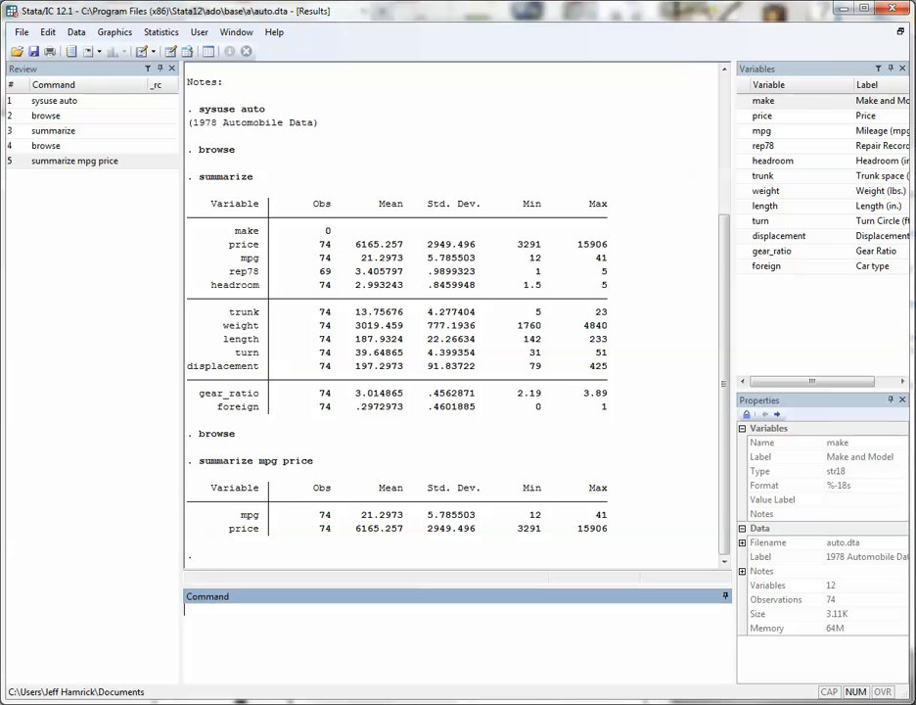
type("summarize mpg price")
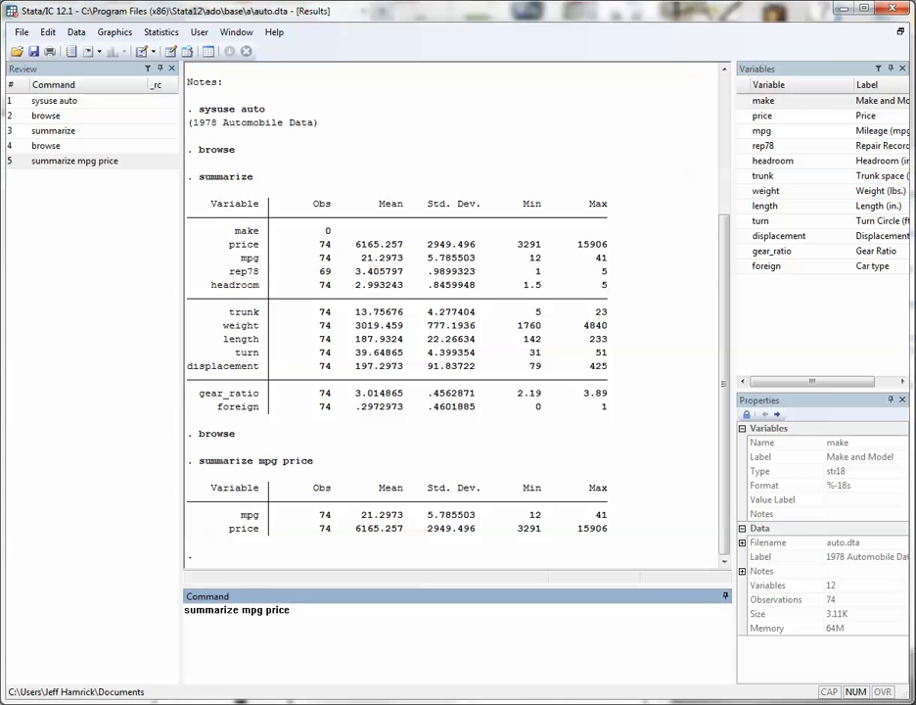
type("if foreign==1")
key("Return")
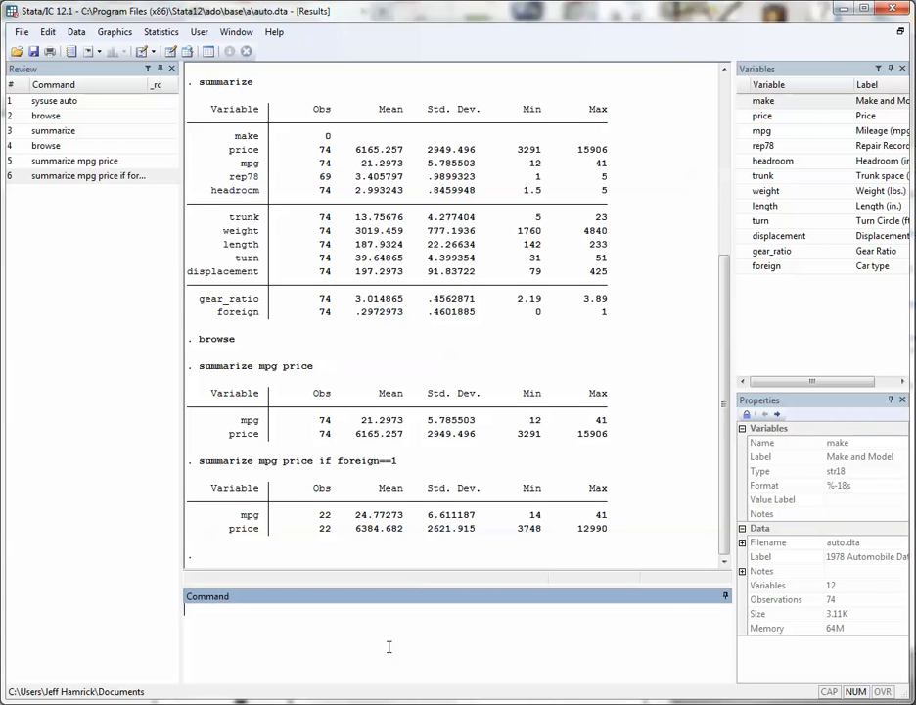
Summarize mpg and price for cars meeting the condition foreign==1 & mpg<30
type("summarize mpg pr")
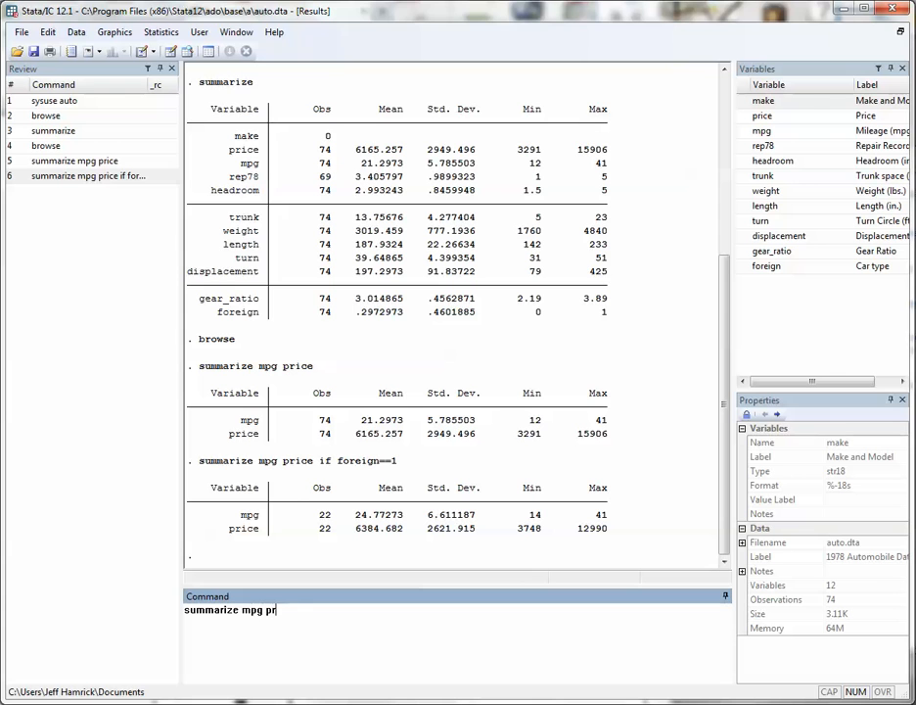
type("ice if foreign==1 & mpg<30")
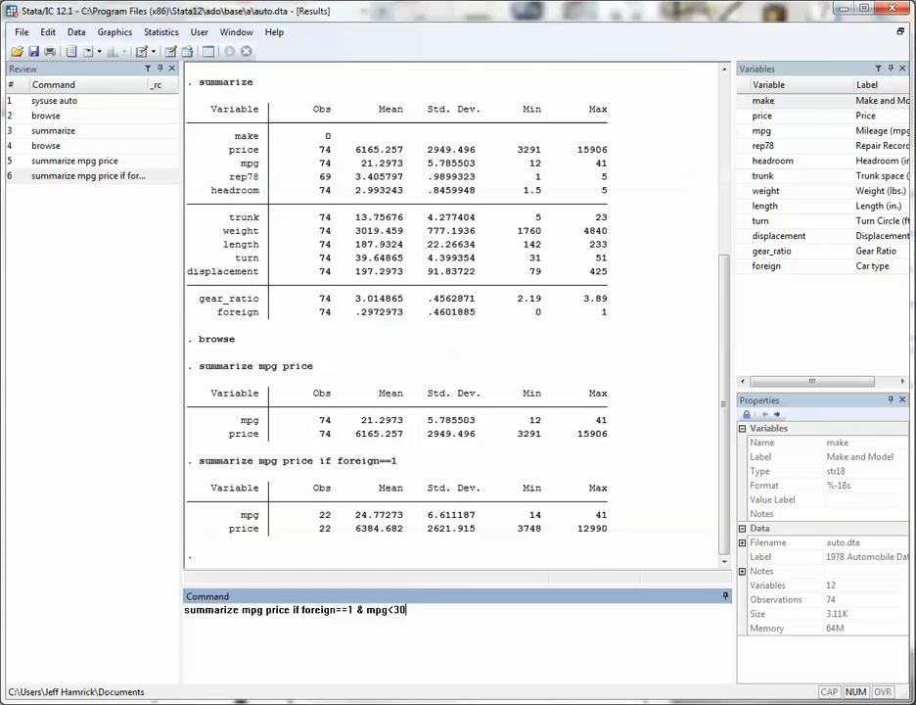
key("Return")
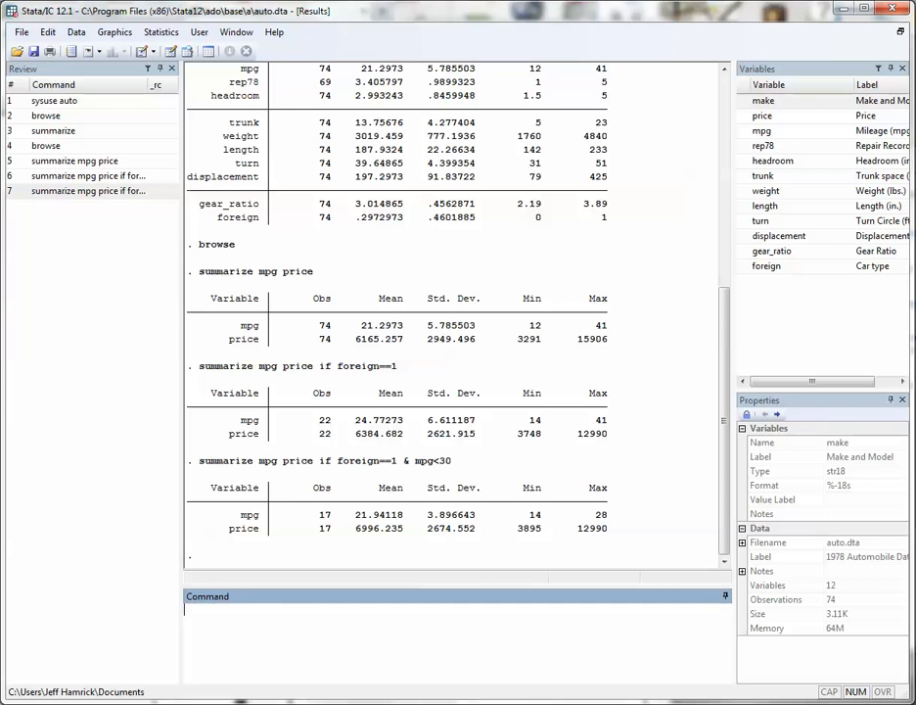
Rerun the summary of mpg and price for foreign==1 & mpg<30 with the detail option added
left_click(79, 191)
left_click(422, 615)
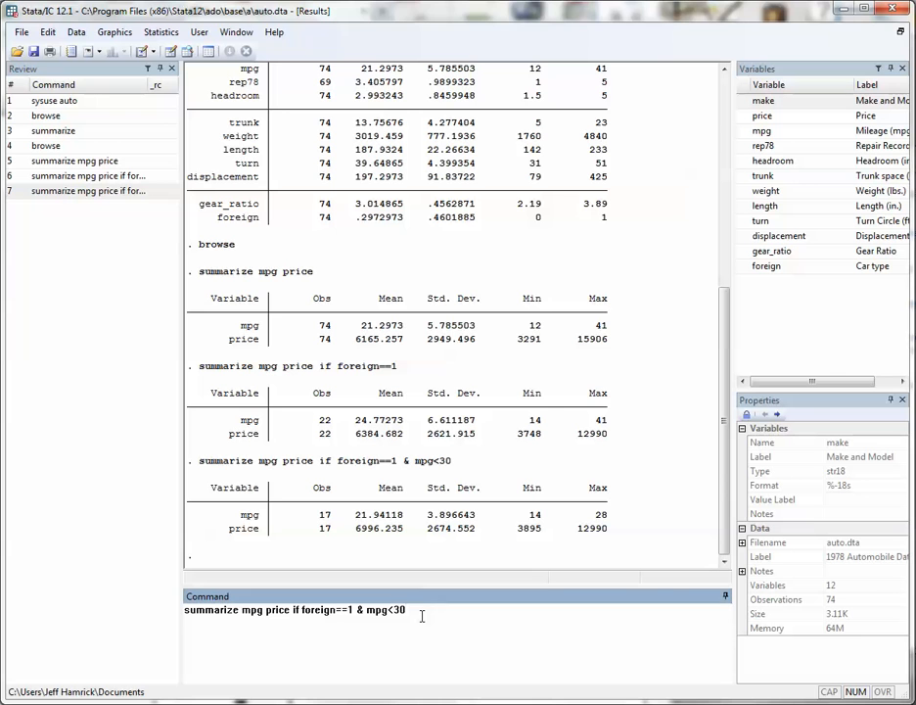
type(", detail")
key("Left")
key("Left")
key("Left")
key("Left")
key("Left")
key("Left")
key("Left")
key("Return")
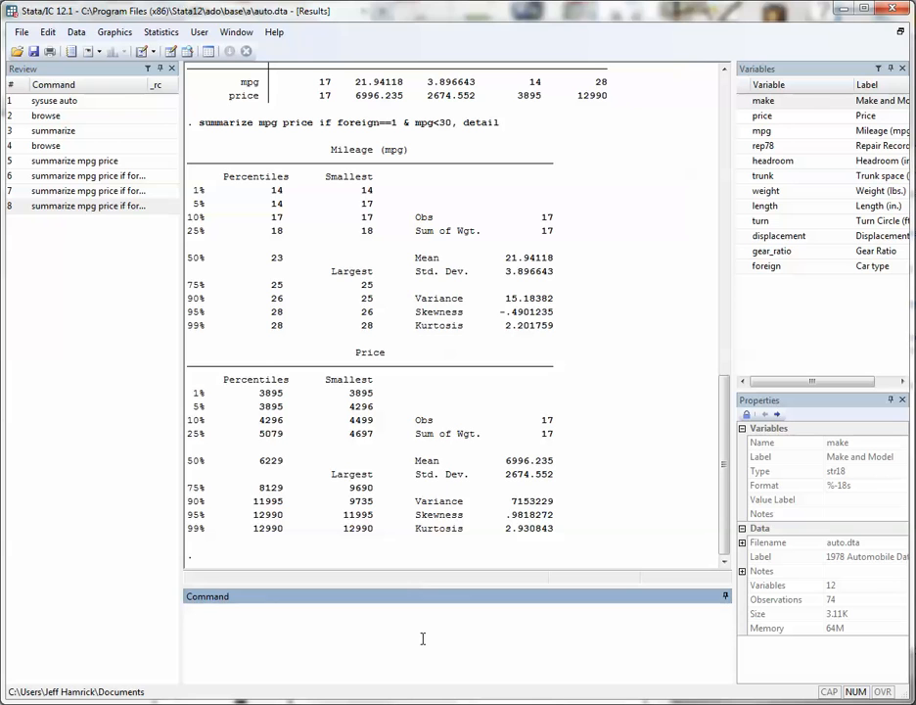
Summarize all variables for only the first ten observations using in 1/10
type("summarize")
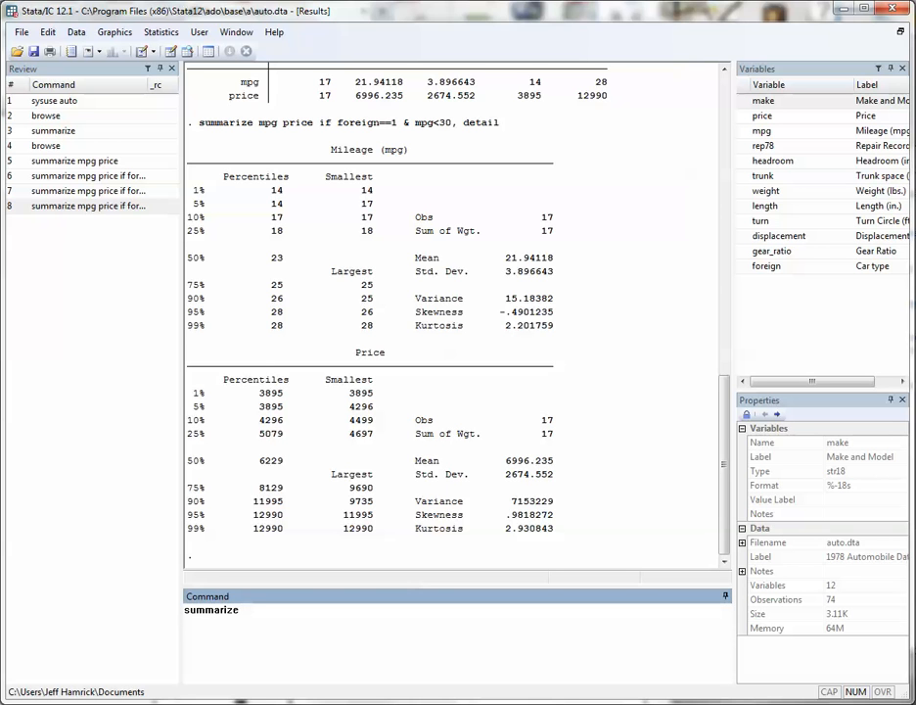
type(" in 1/10")
key("Return")
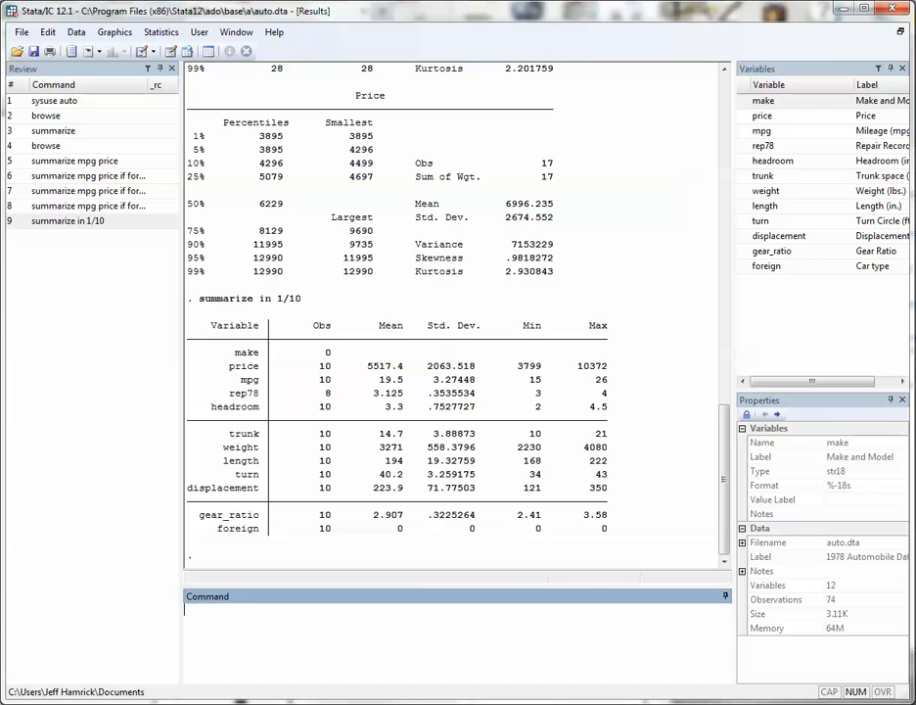
Sort the dataset by foreign and browse the foreign column down to the last row to check the order
type("sort foreign")
key("Return")
type("browse")
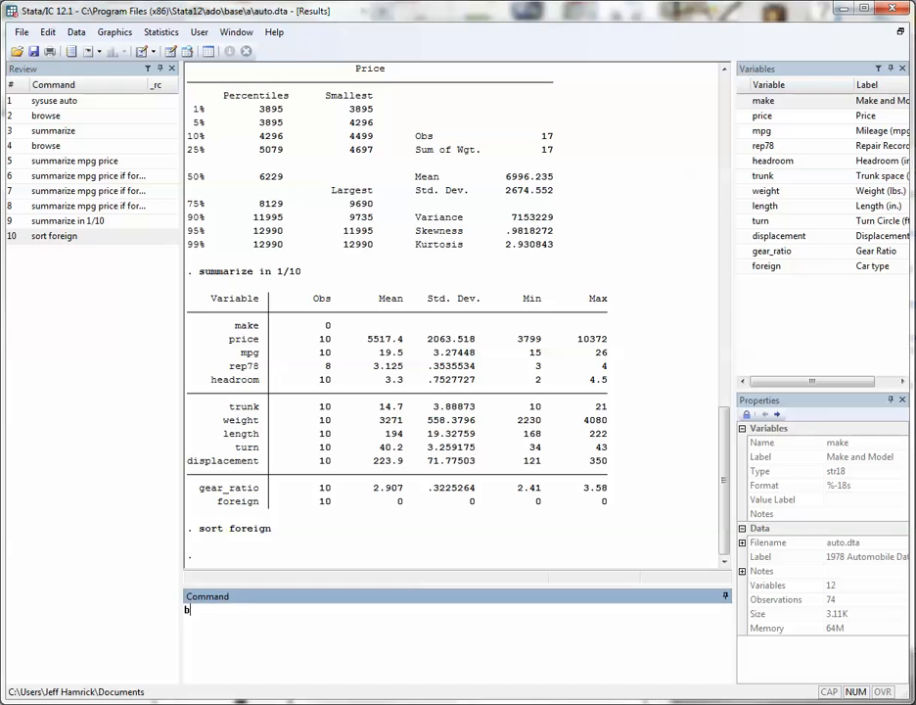
key("Return")
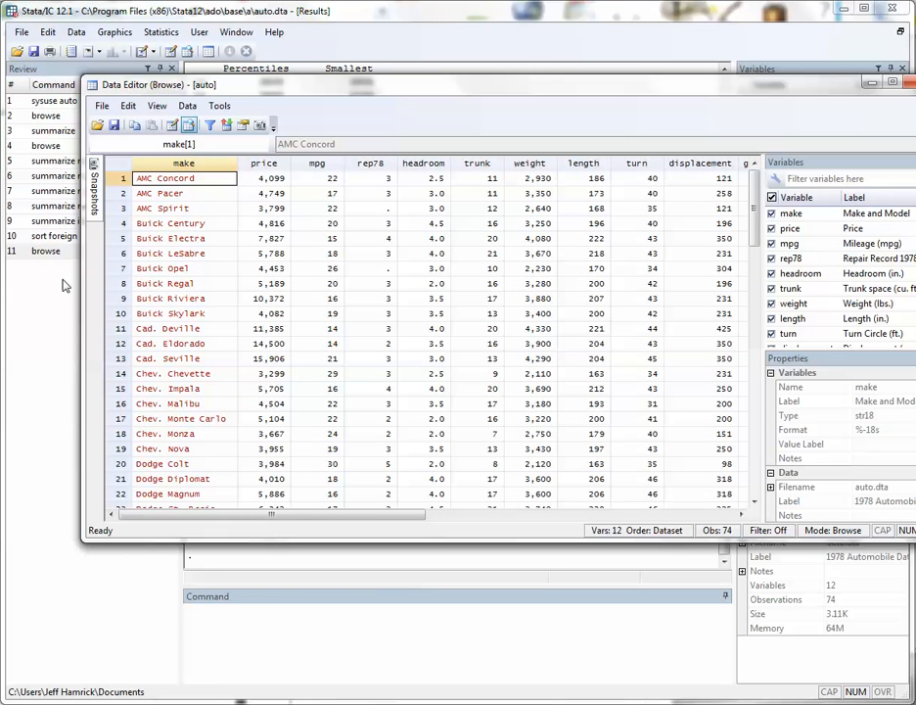
left_click_drag(305, 517, 505, 519)
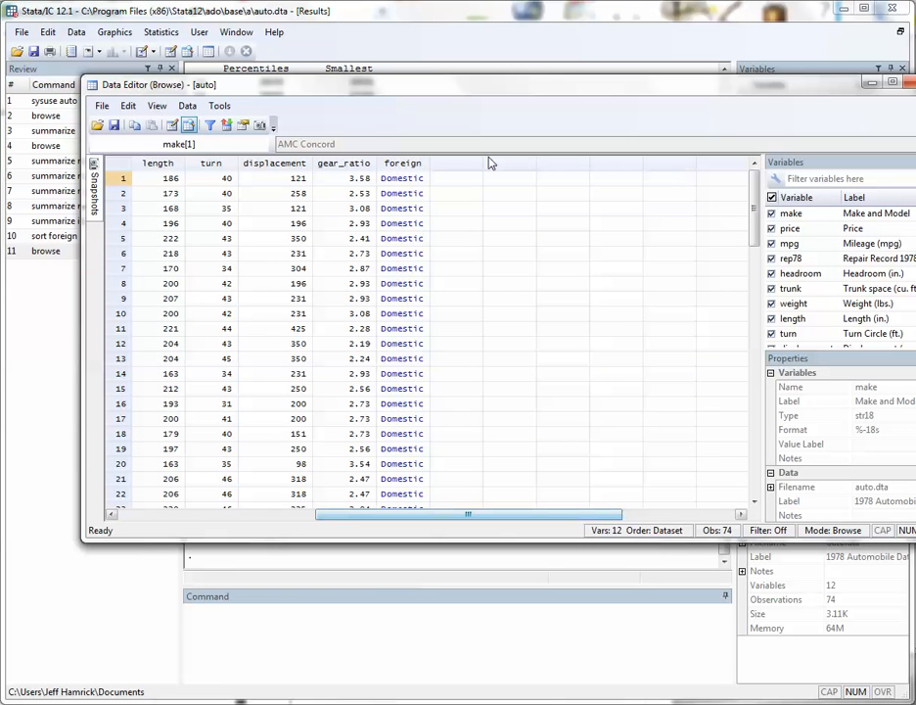
left_click_drag(755, 192, 752, 466)
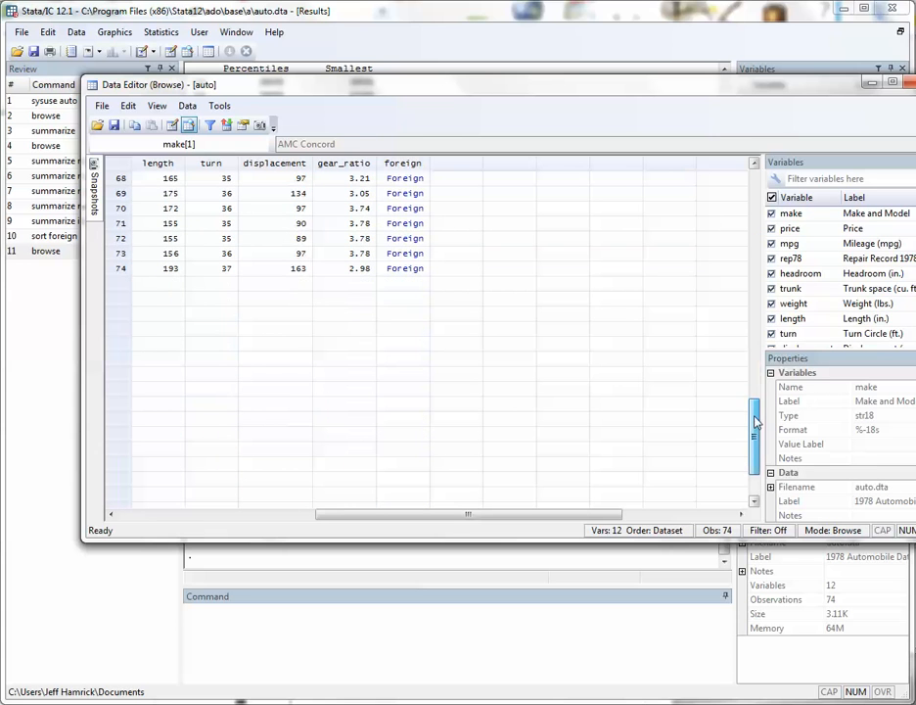
left_click(902, 81)
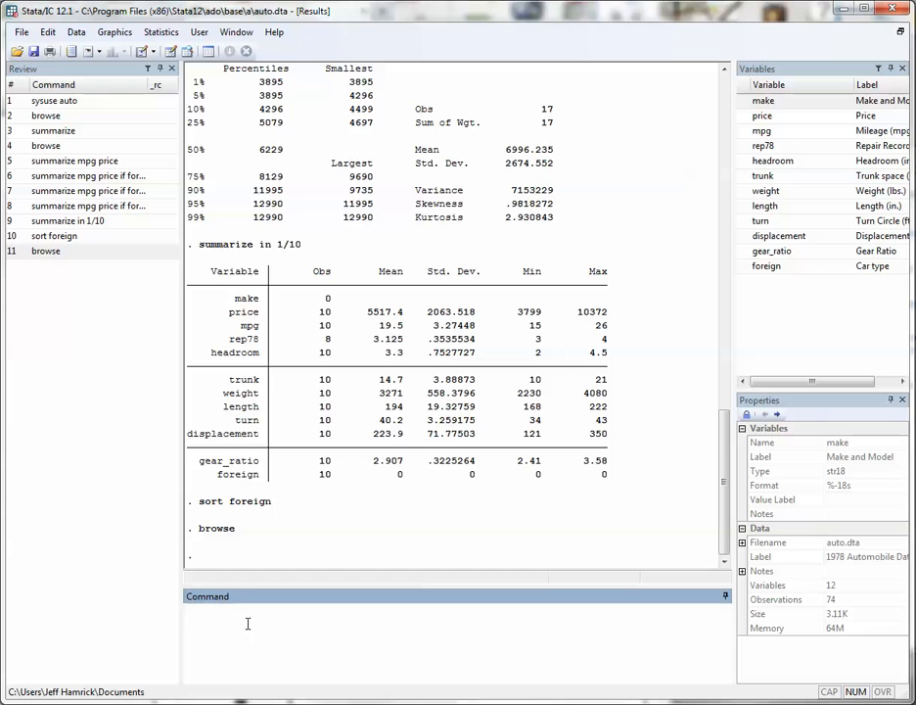
Summarize all variables separately by foreign, and show the remaining output
type("by foreign: summarize")
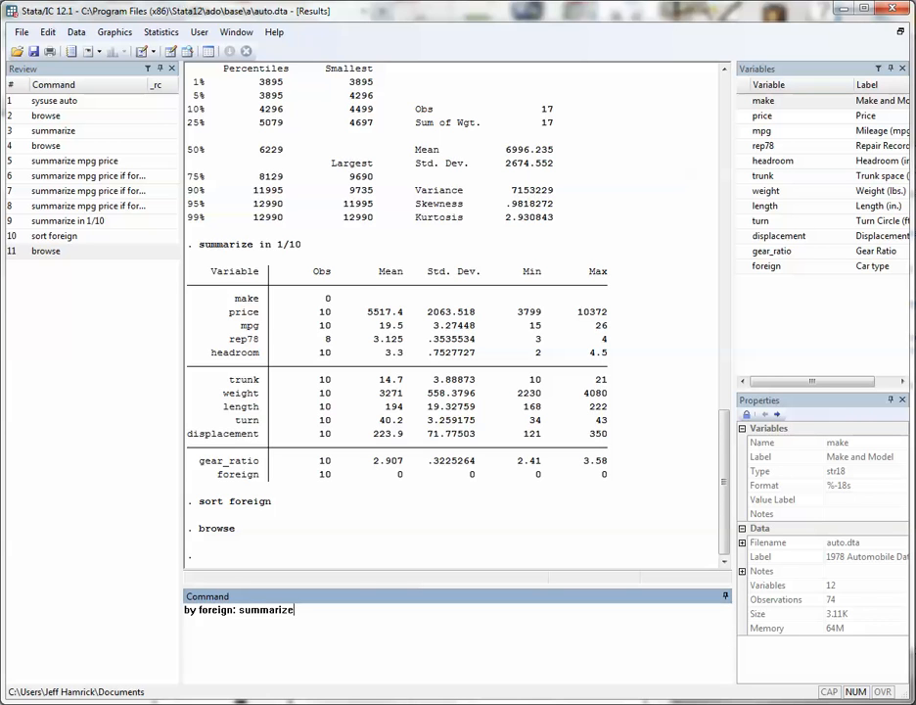
key("Return")
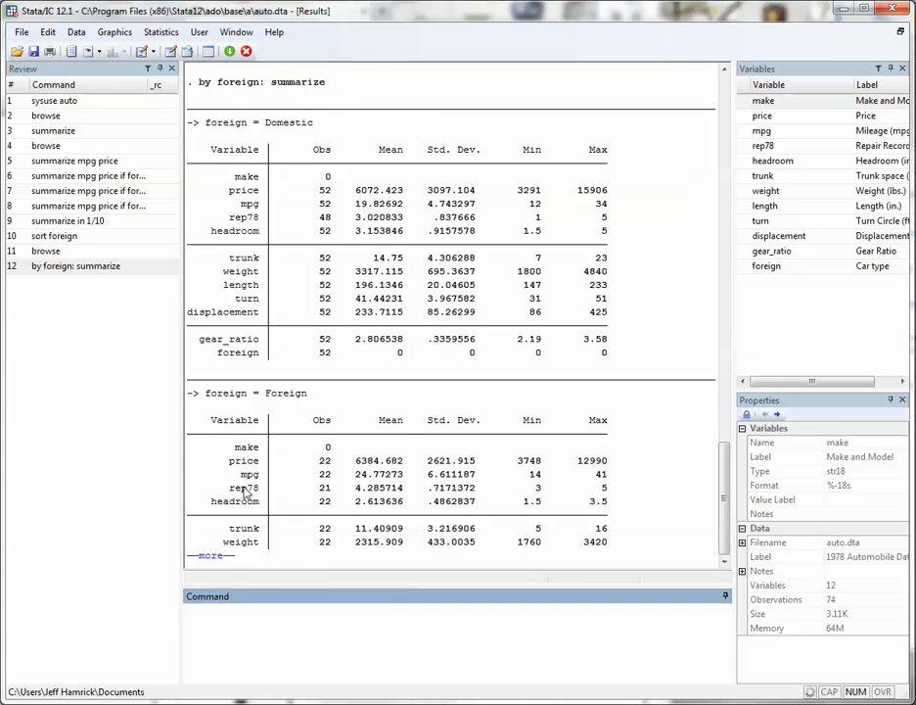
left_click(210, 555)
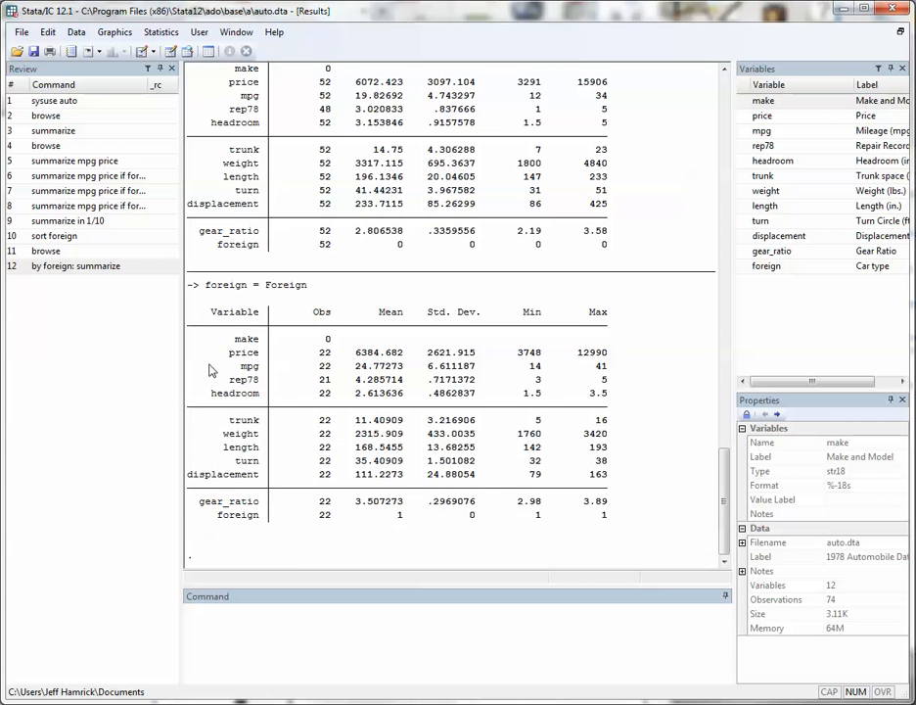